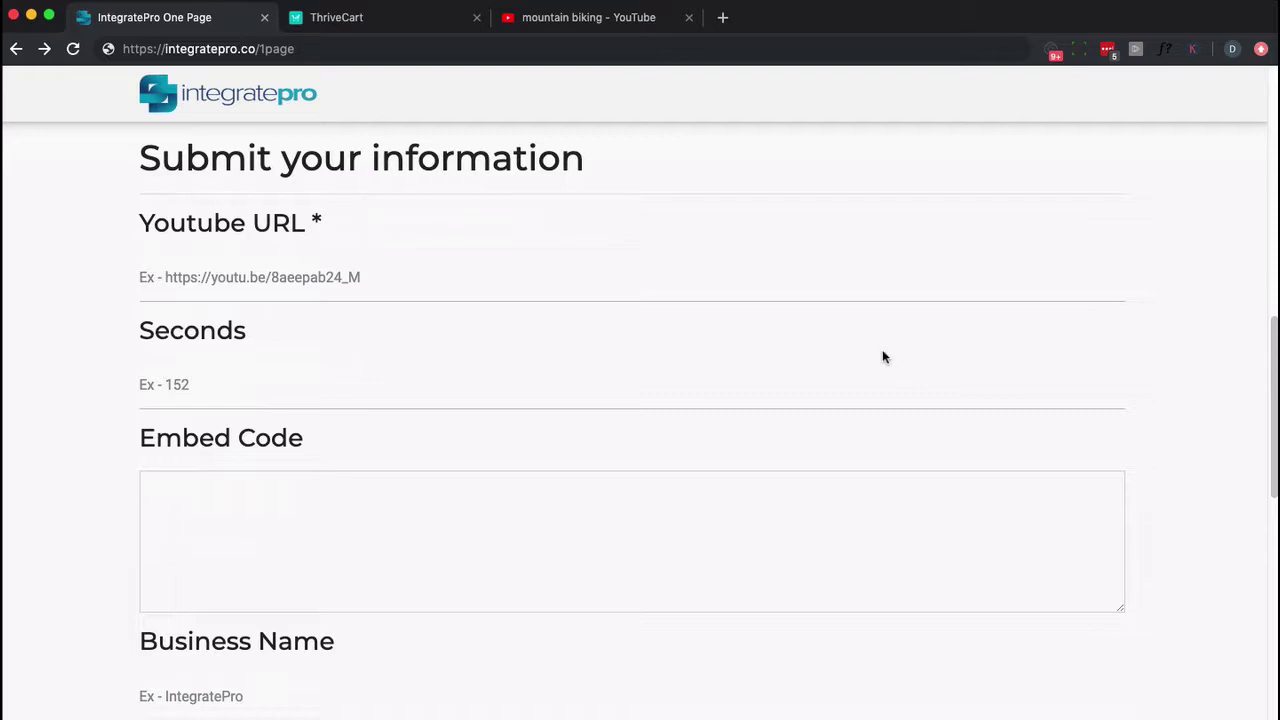
# - Open the 'BIG miles in the birthplace of mountain biking' video from the YouTube search results
pyautogui.click(620, 20)
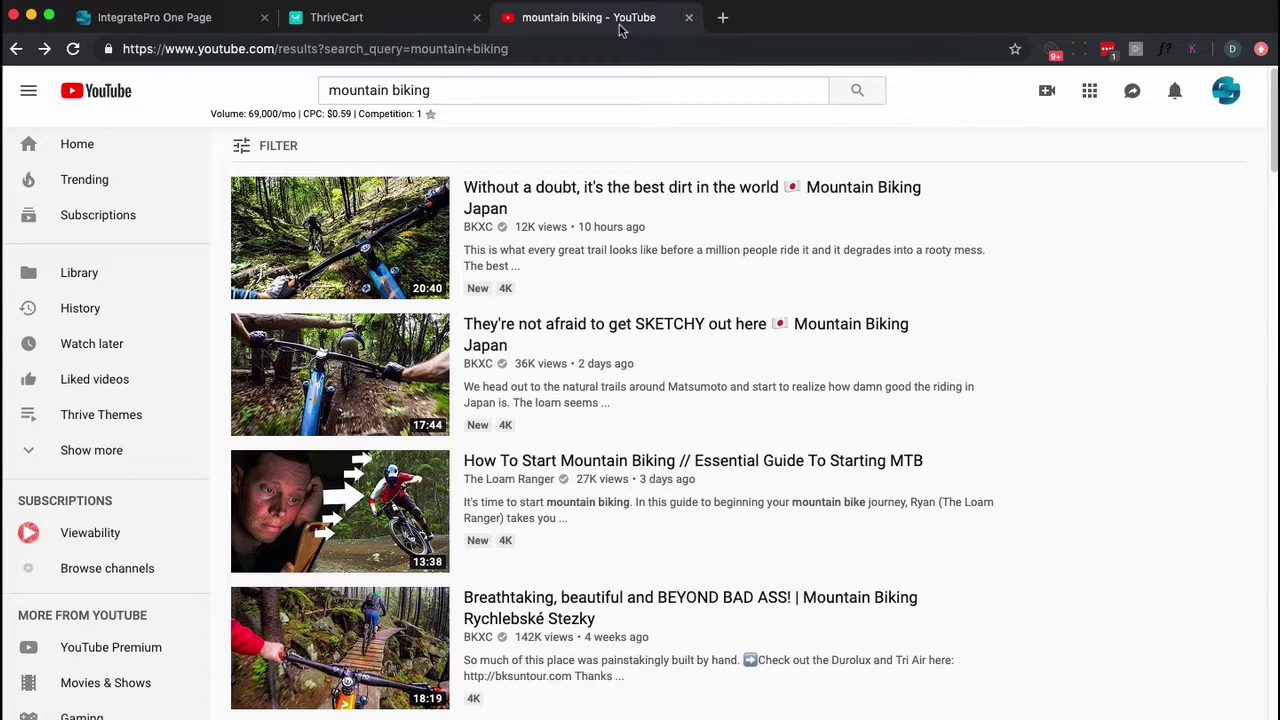
pyautogui.scroll(-3, 807, 271)
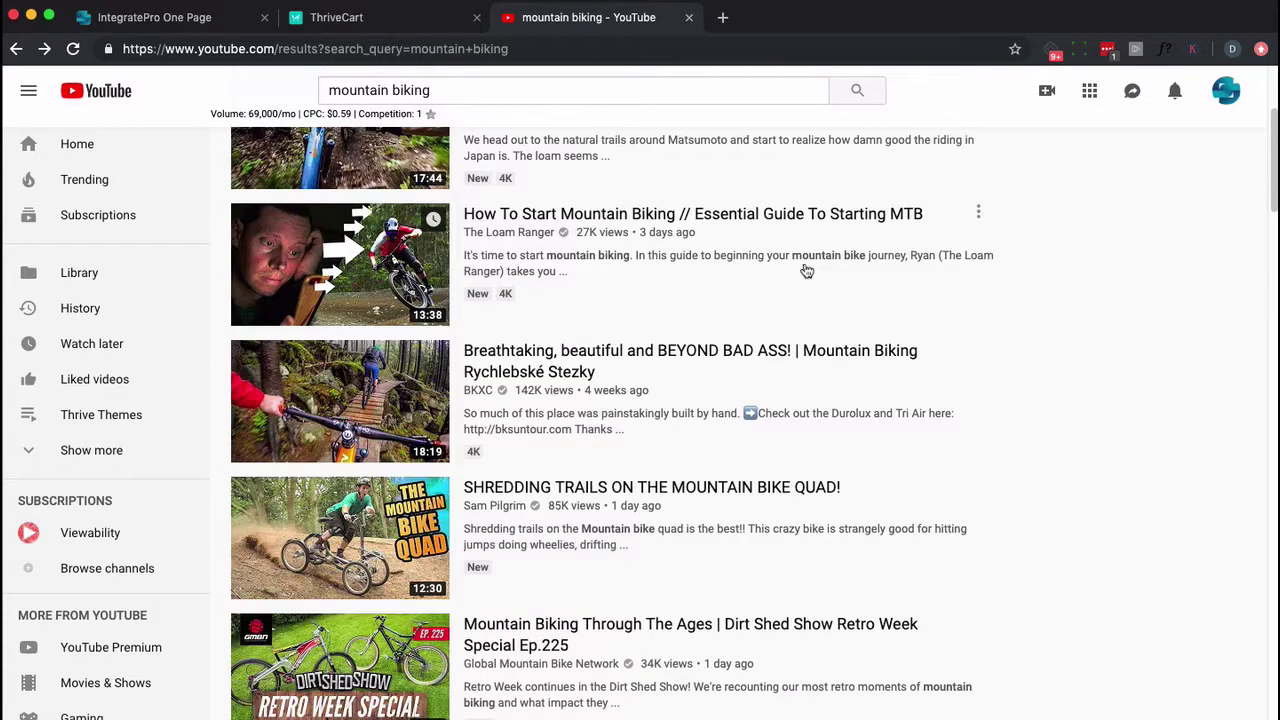
pyautogui.scroll(-3, 807, 271)
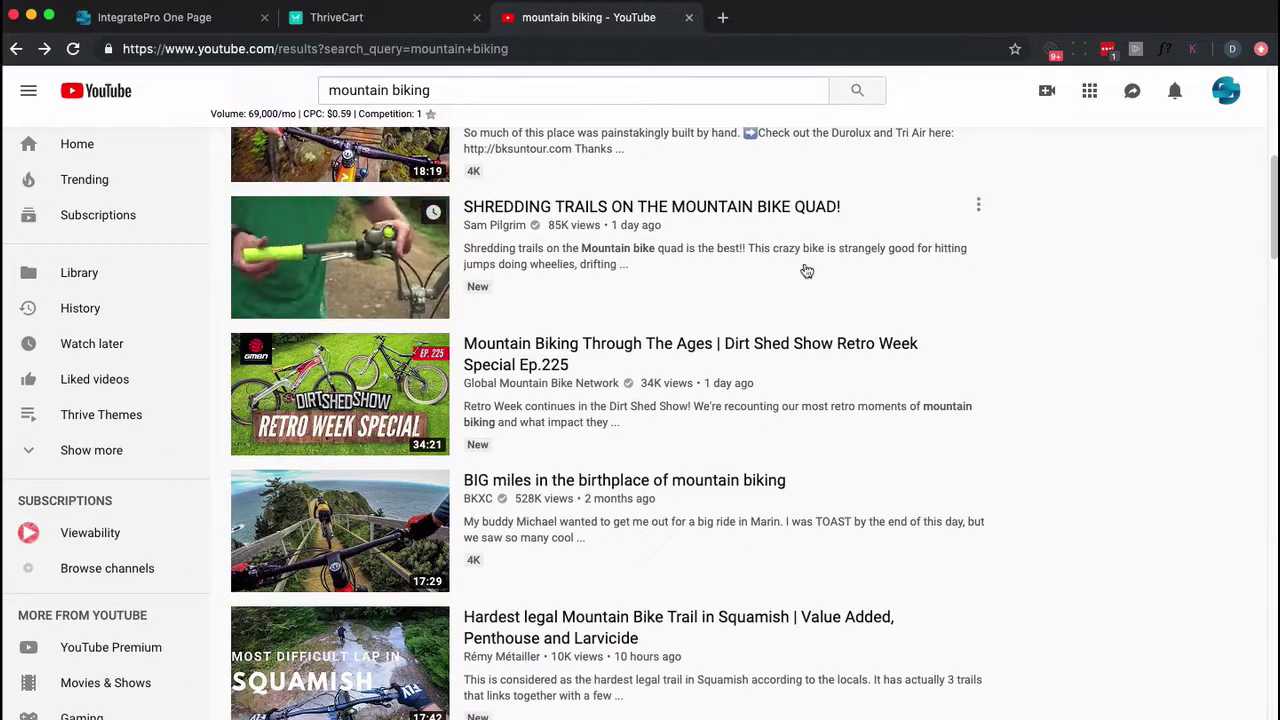
pyautogui.scroll(-1, 807, 271)
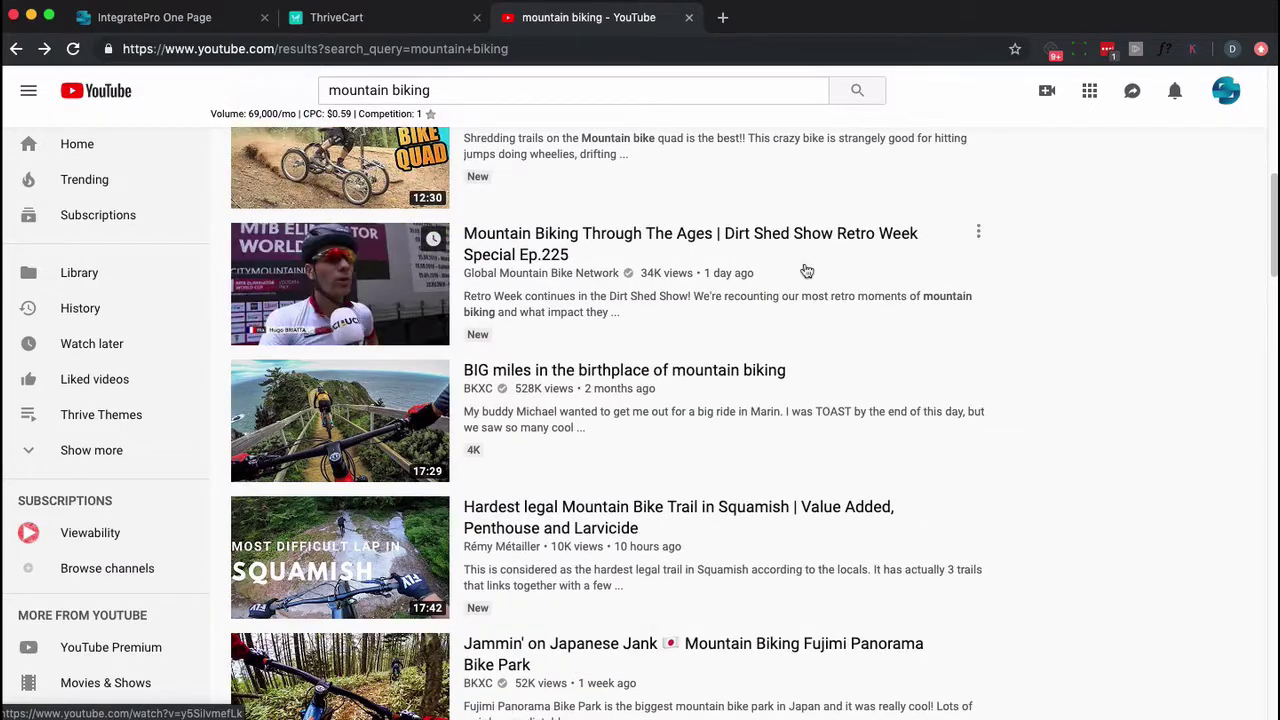
pyautogui.click(687, 375)
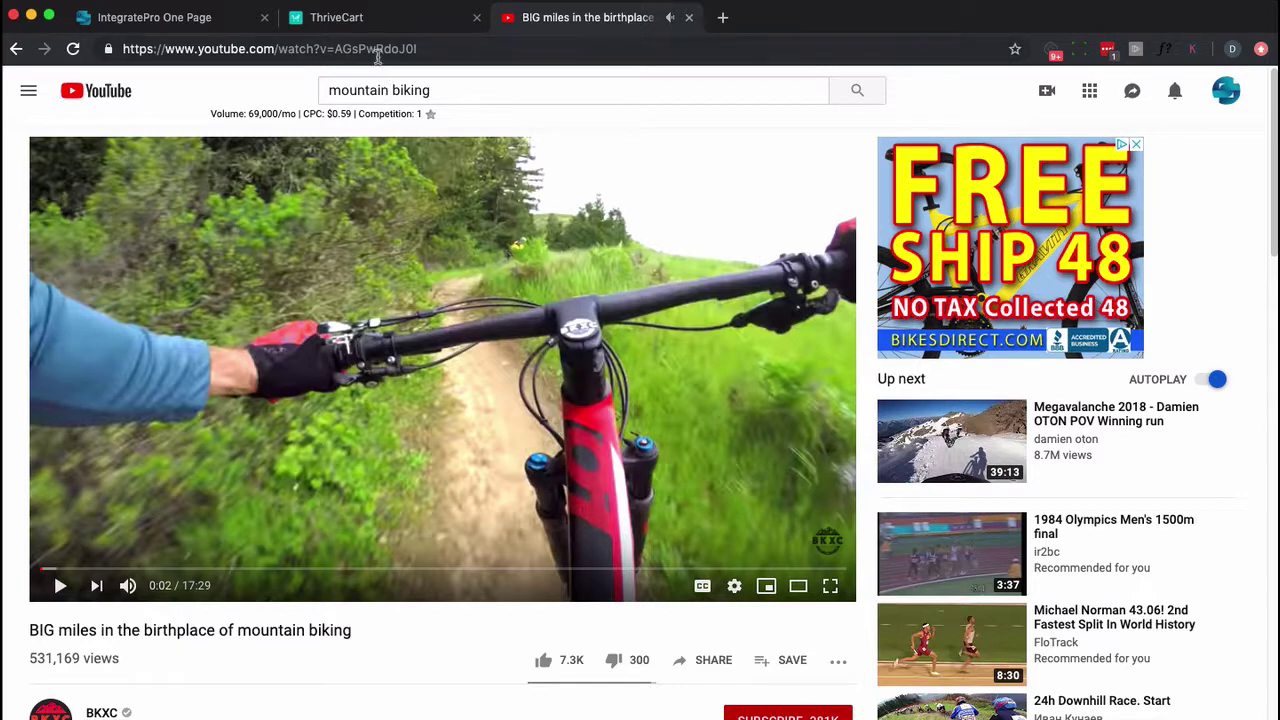
# - Copy the video's web address from the address bar
pyautogui.click(377, 50)
pyautogui.rightClick(377, 50)
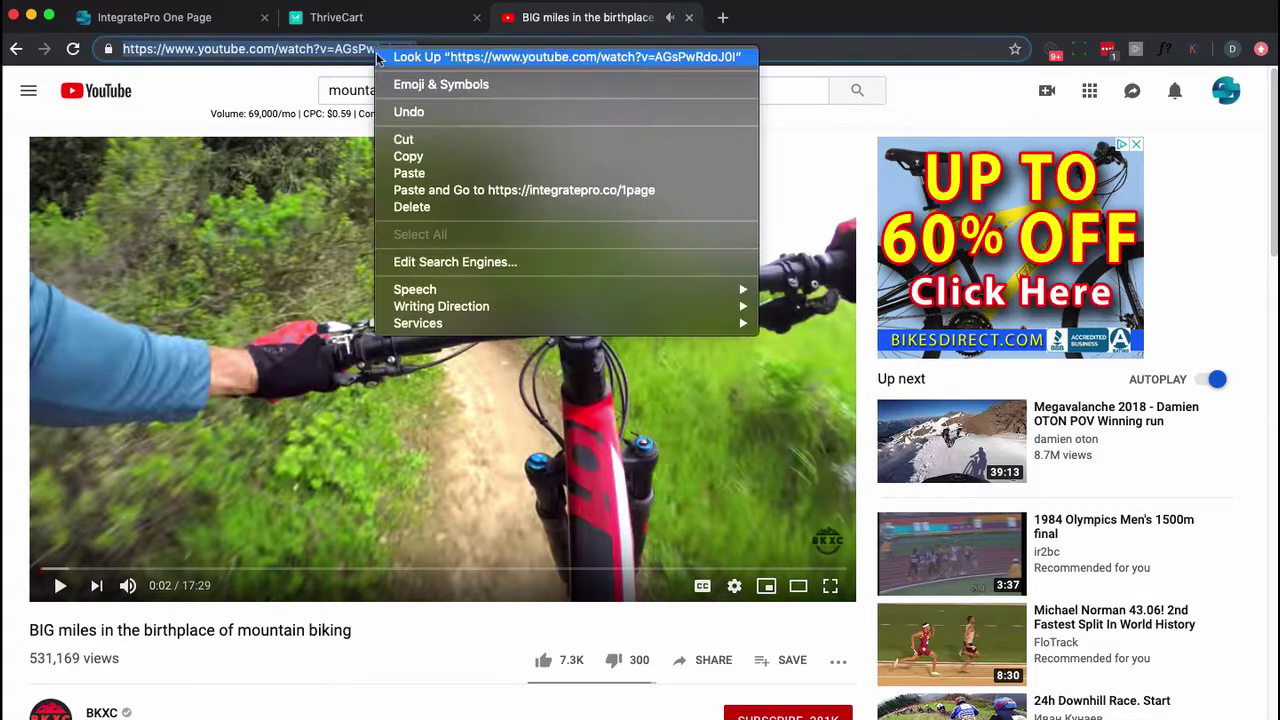
pyautogui.click(438, 157)
# - Paste the copied video address into Youtube URL and enter 12 in Seconds
pyautogui.click(143, 22)
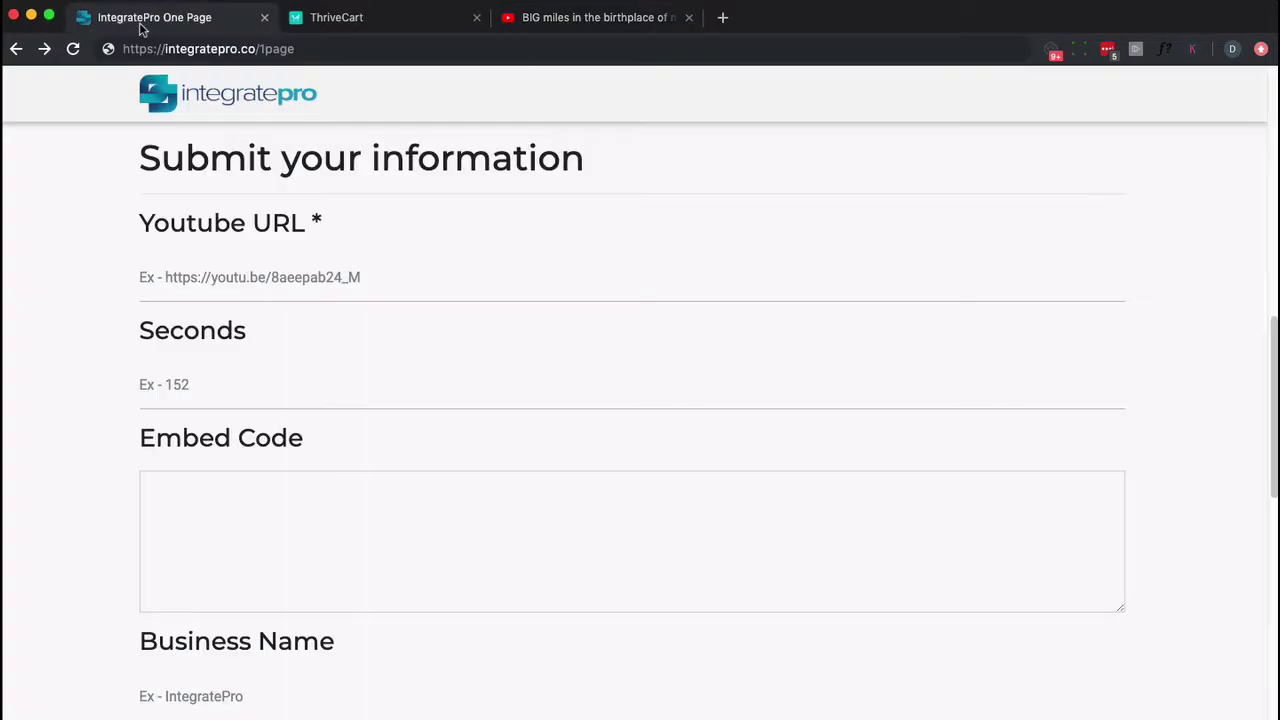
pyautogui.click(210, 280)
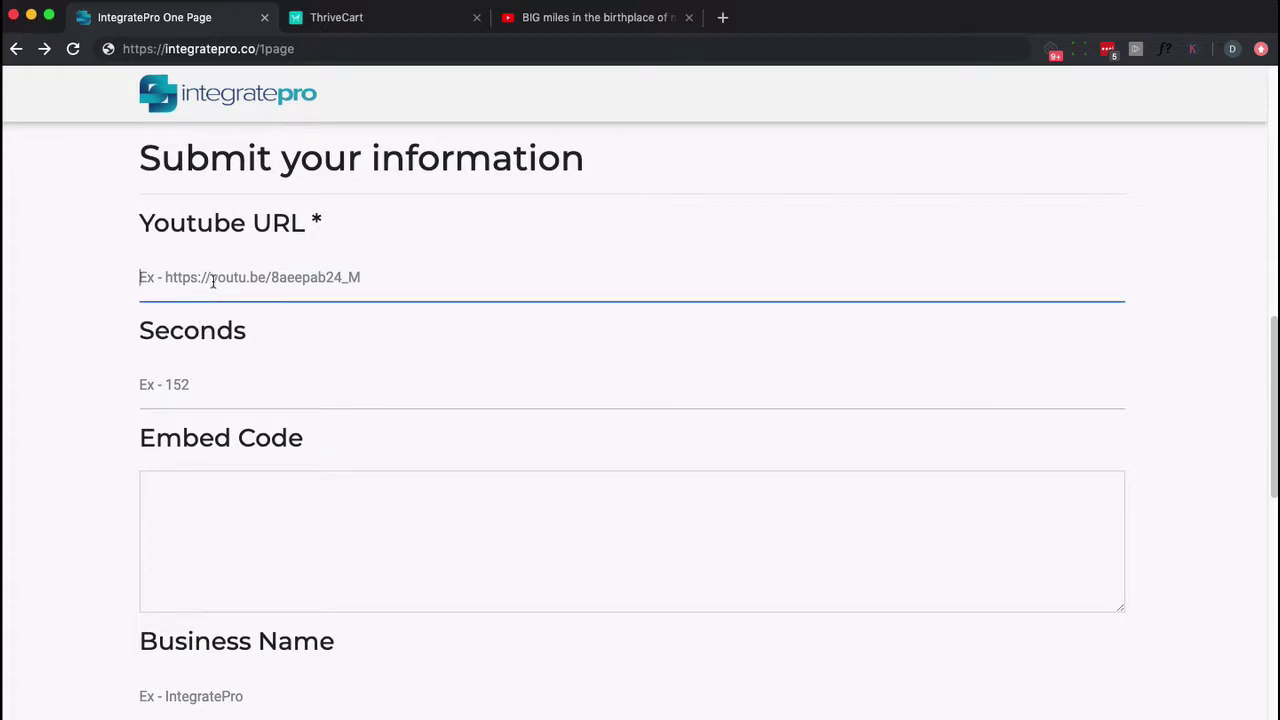
pyautogui.press('super+v')
pyautogui.click(223, 393)
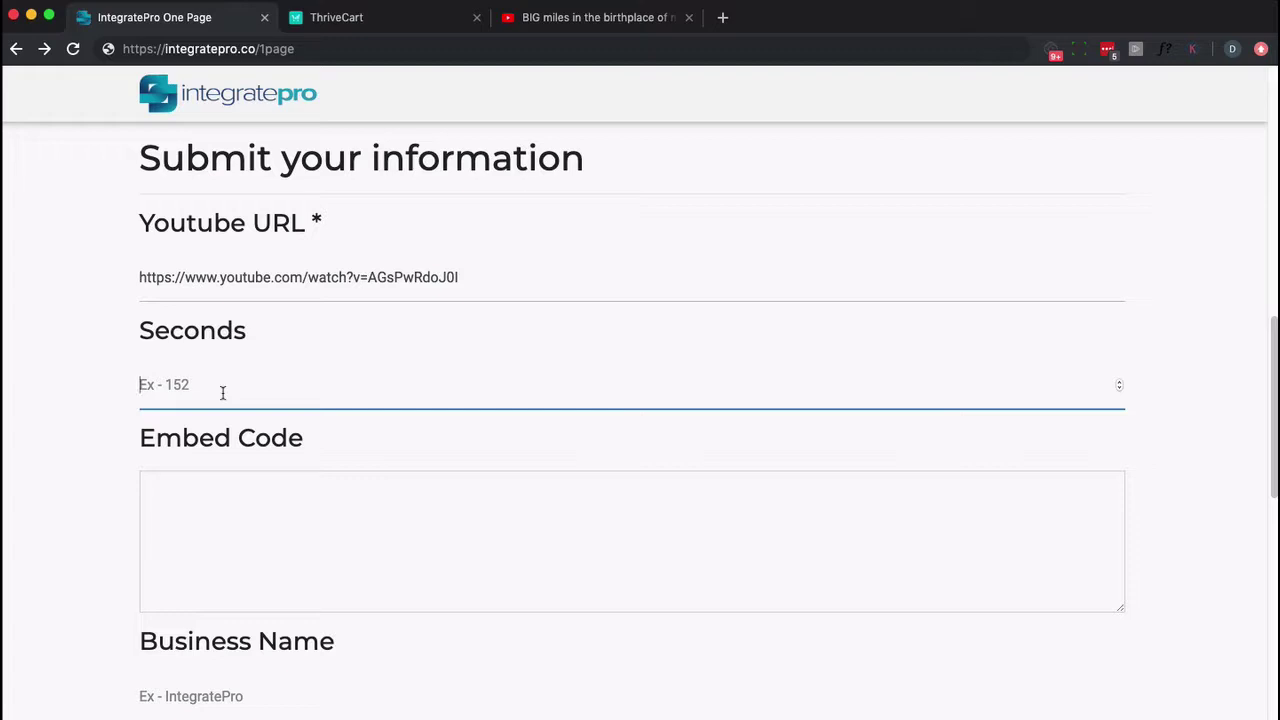
pyautogui.write('12')
pyautogui.click(372, 20)
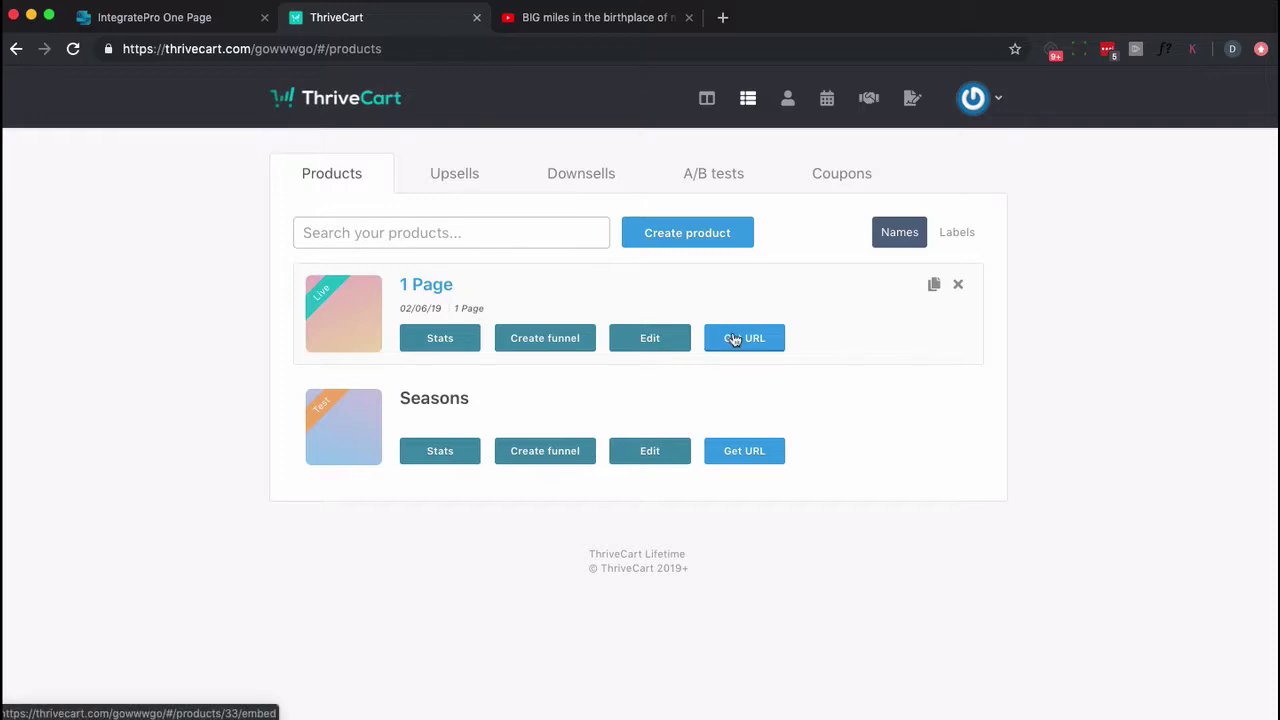
# - Save the 1 Page product's embeddable checkout in ThriveCart and copy its embed code
pyautogui.click(646, 340)
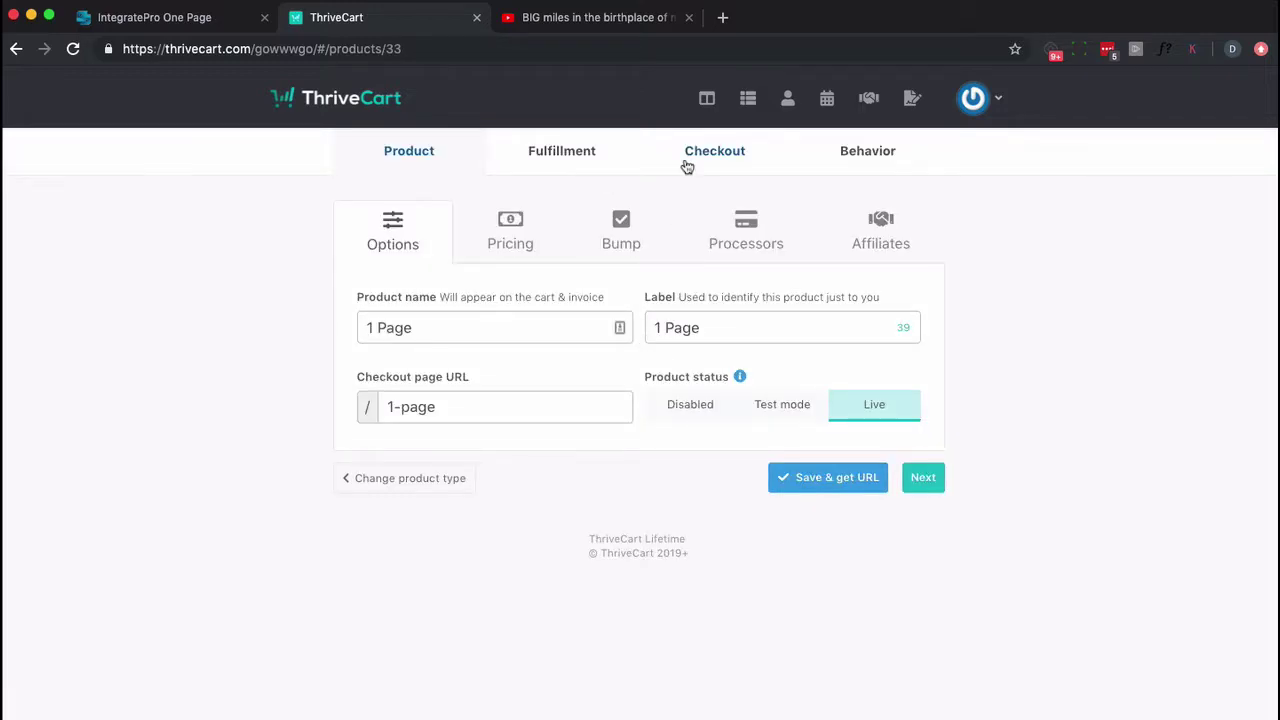
pyautogui.click(685, 163)
pyautogui.scroll(-1, 618, 334)
pyautogui.scroll(-4, 543, 508)
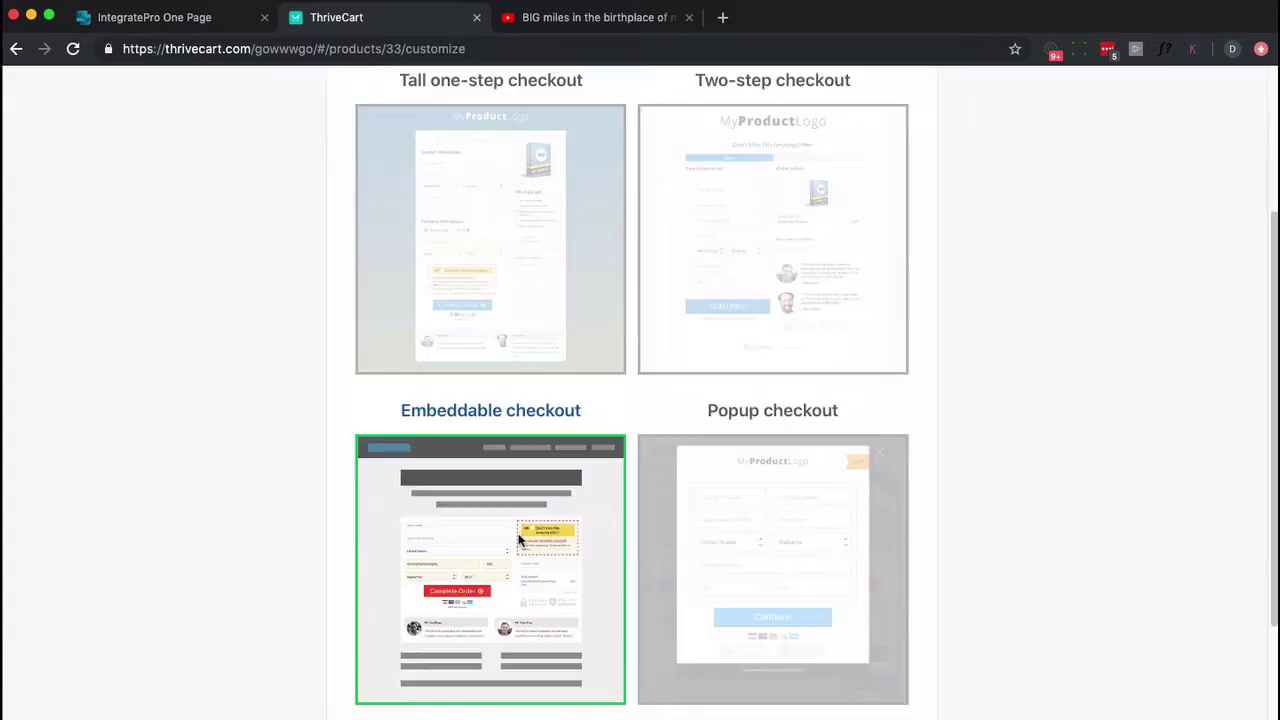
pyautogui.scroll(-3, 520, 540)
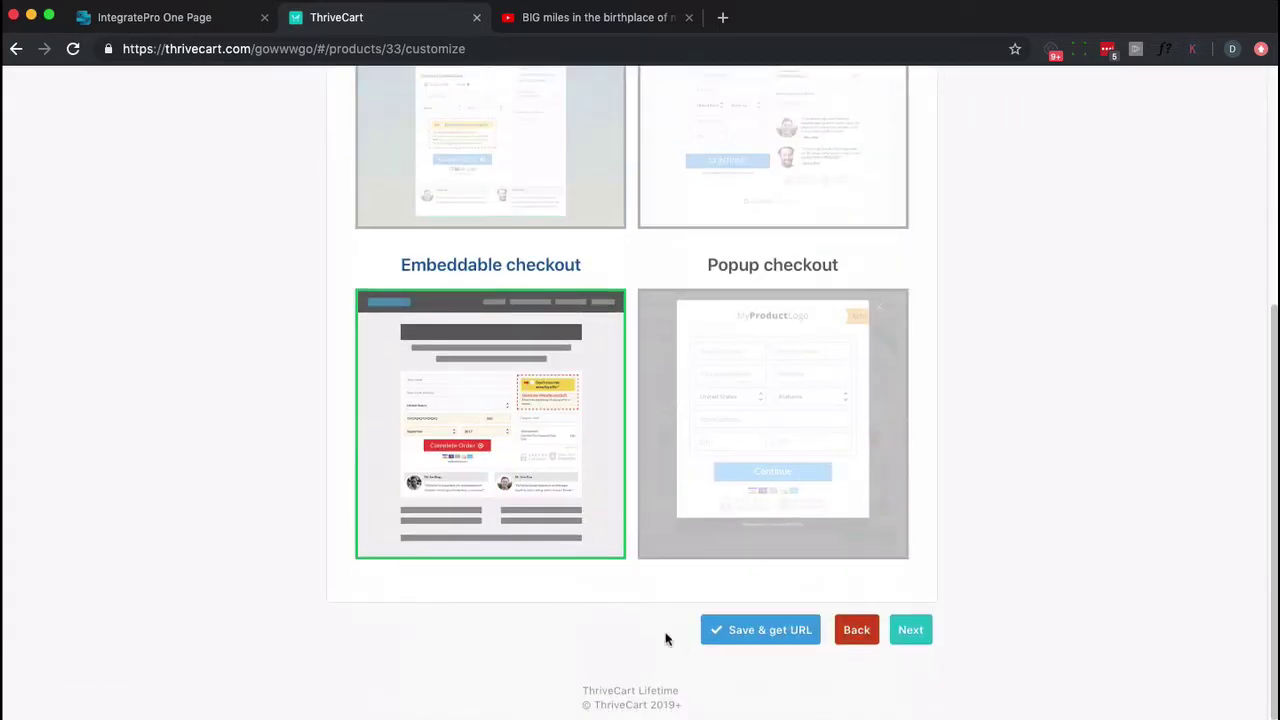
pyautogui.click(749, 634)
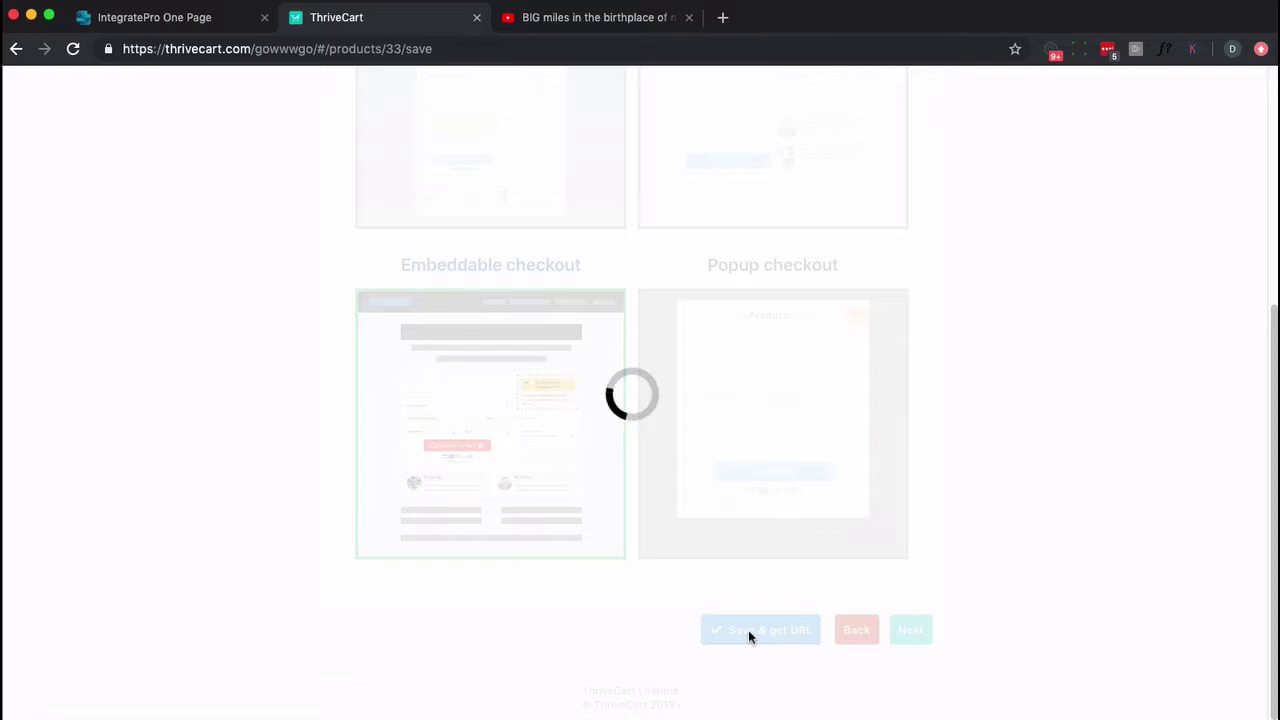
pyautogui.click(906, 403)
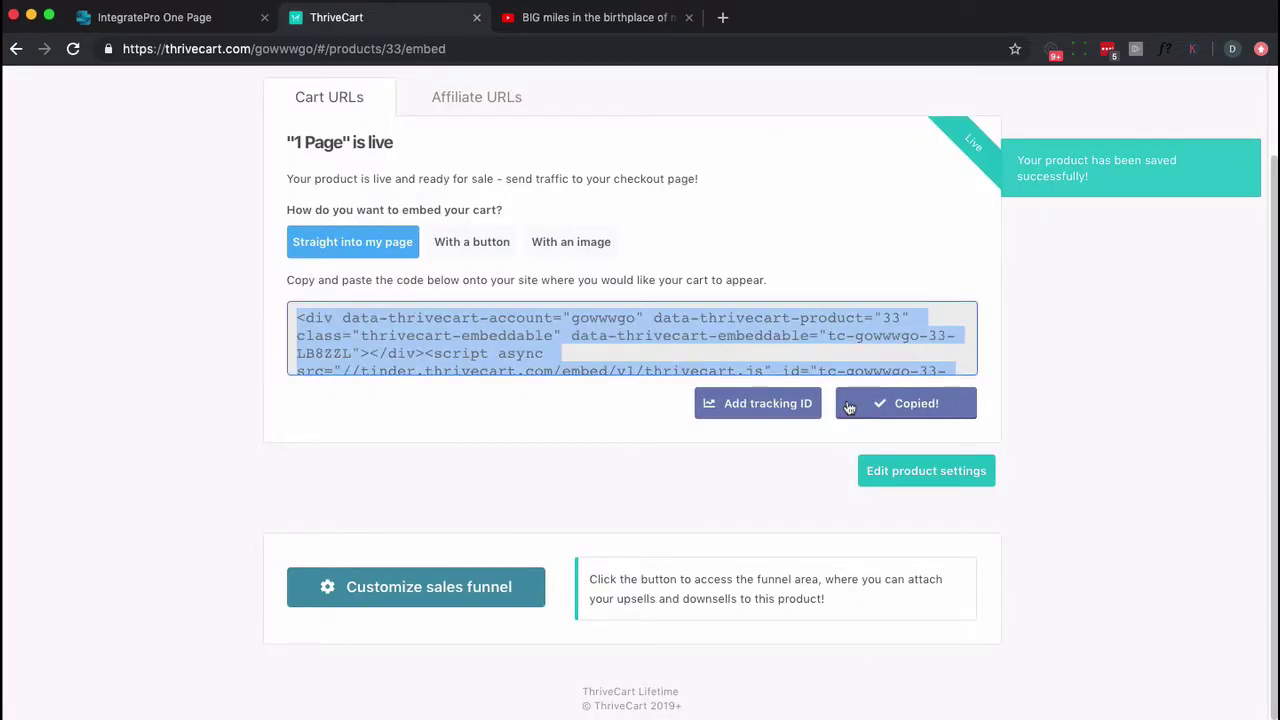
# - Return to the IntegratePro form and bring up paste options in the Embed Code field
pyautogui.click(160, 17)
pyautogui.click(211, 504)
pyautogui.rightClick(211, 504)
# - Paste the ThriveCart embed code and enter IntegratePro as the Business Name
pyautogui.click(305, 616)
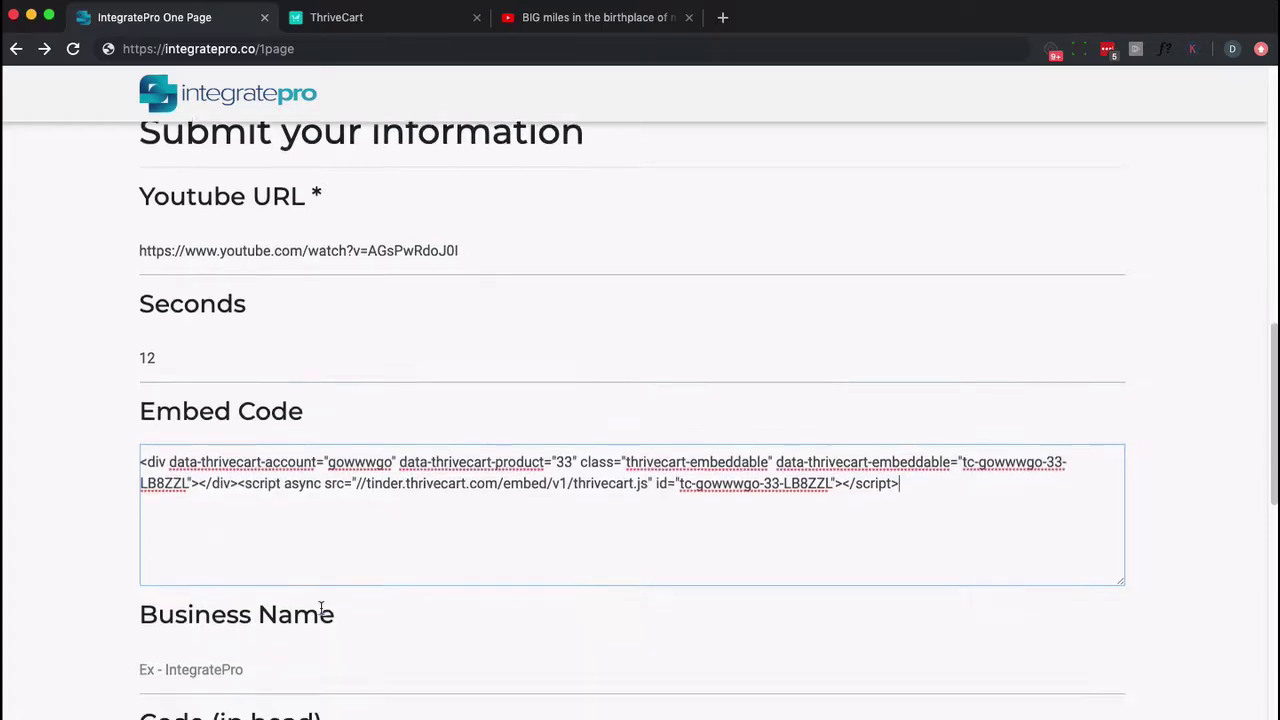
pyautogui.scroll(-3, 318, 608)
pyautogui.click(262, 545)
pyautogui.write('IntegratePro')
# - Paste the four script lines before the closing body tag and submit to generate the page code
pyautogui.scroll(-6, 366, 539)
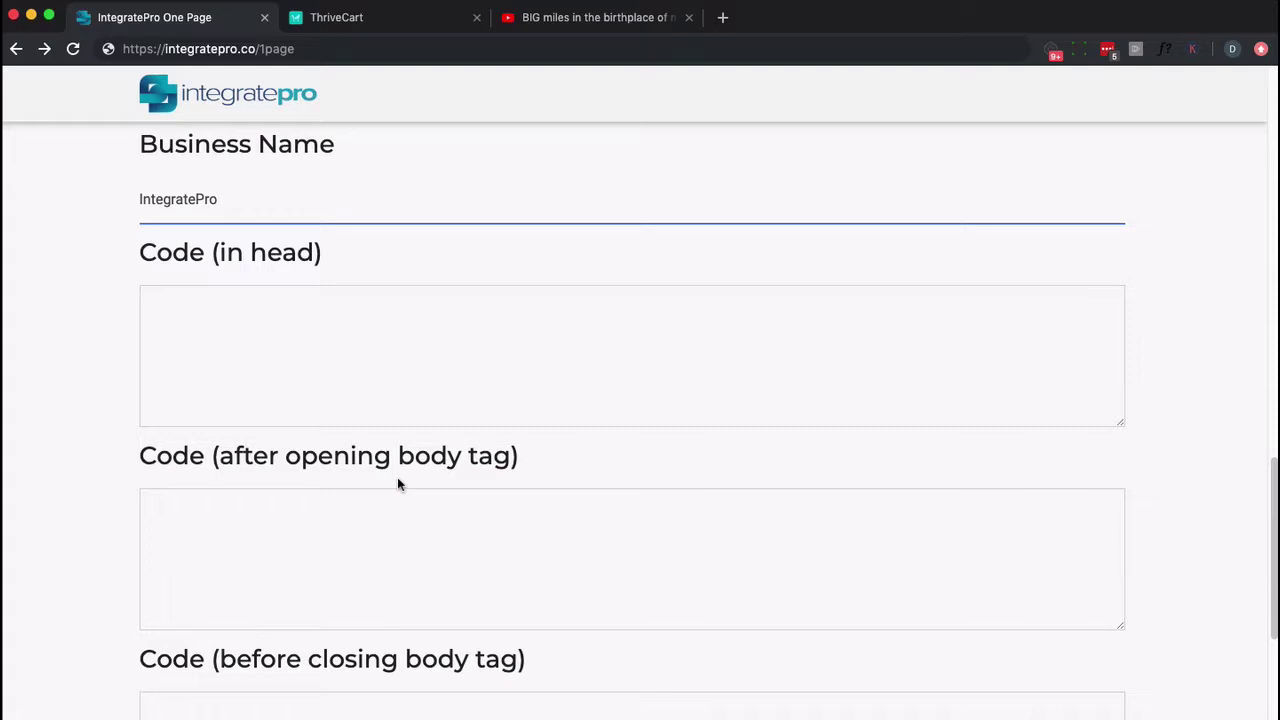
pyautogui.scroll(-2, 397, 484)
pyautogui.scroll(-2, 368, 490)
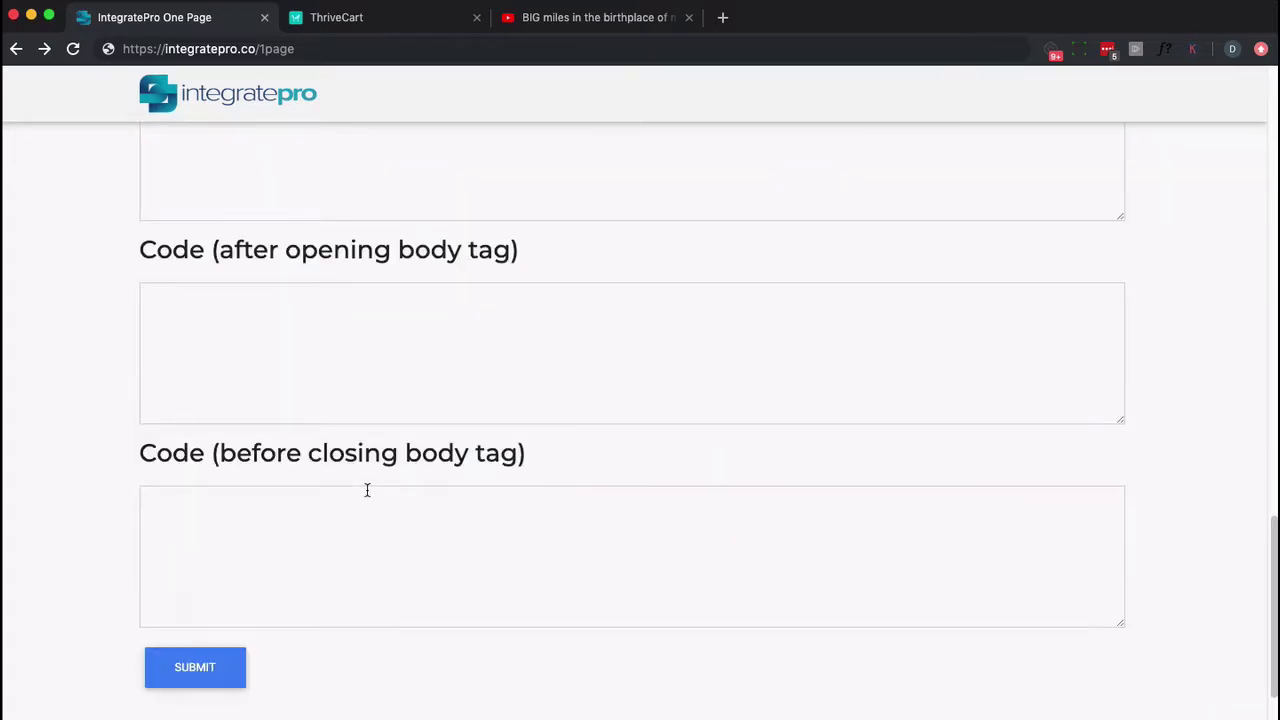
pyautogui.click(178, 500)
pyautogui.press('super+v')
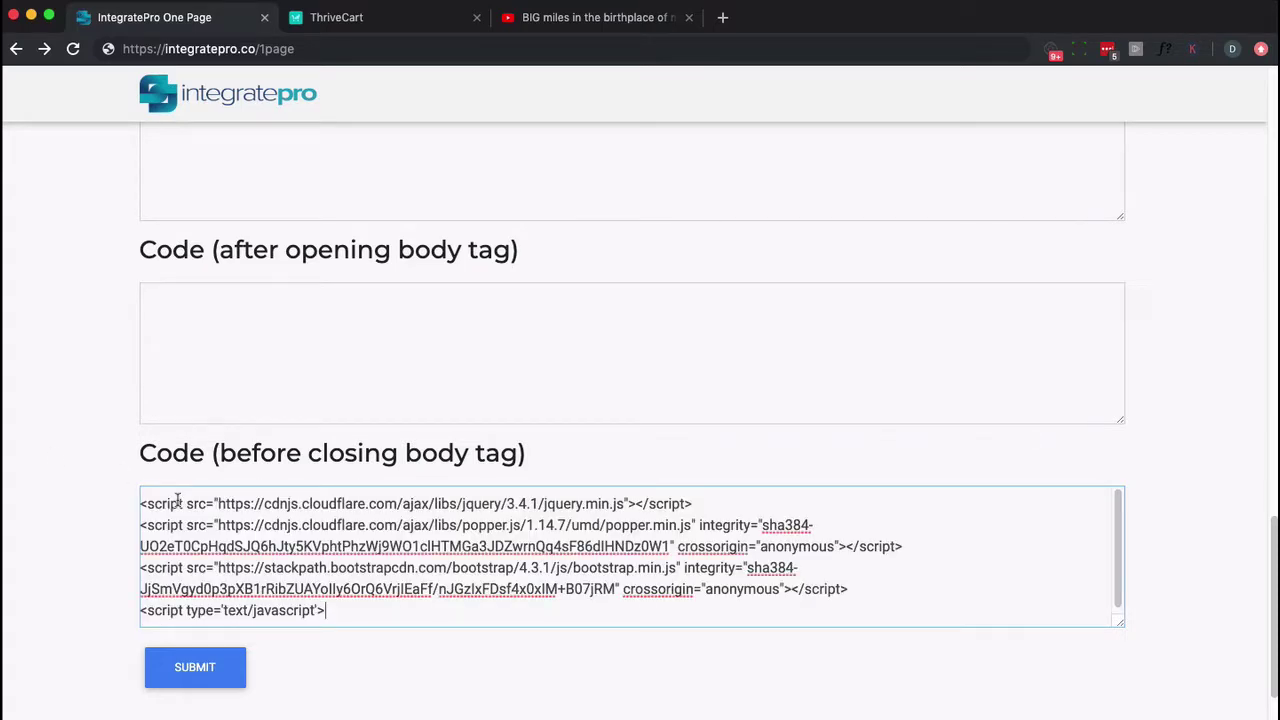
pyautogui.click(193, 668)
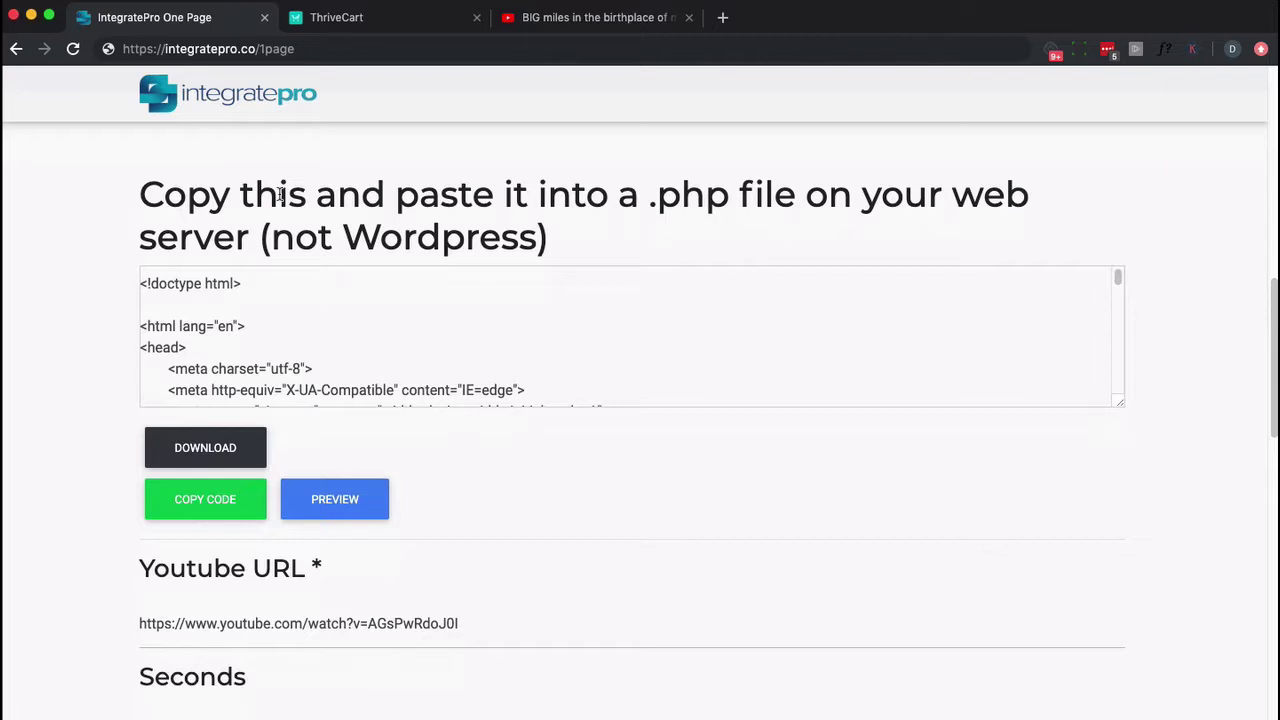
# - Preview the generated one-page site in a new tab
pyautogui.click(340, 511)
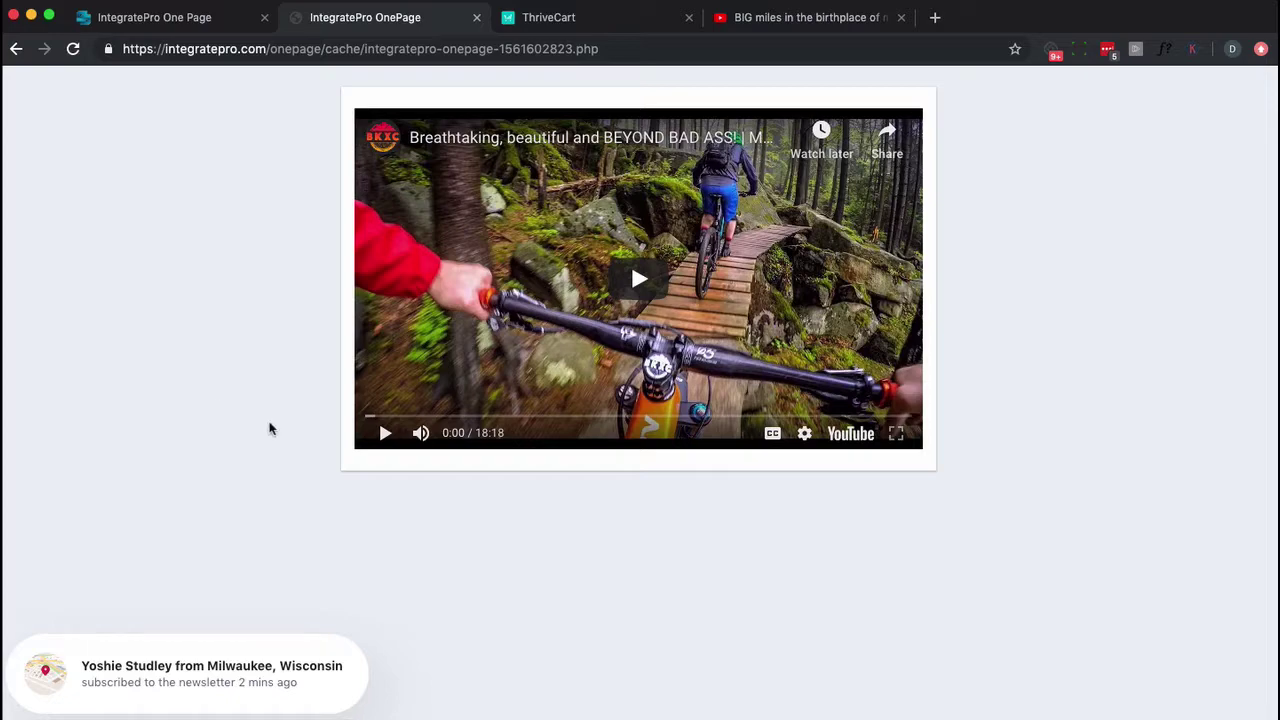
# - Play the embedded mountain biking video and pause it once the ThriveCart checkout form appears
pyautogui.click(664, 313)
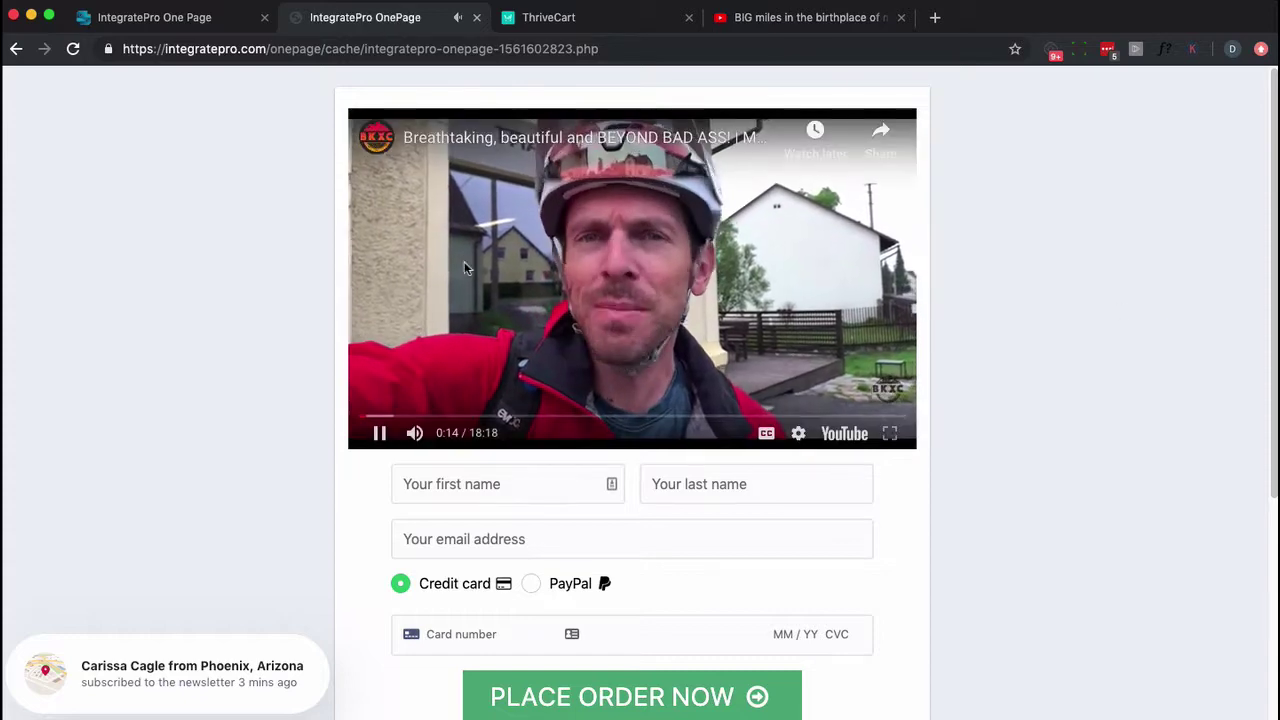
pyautogui.click(380, 432)
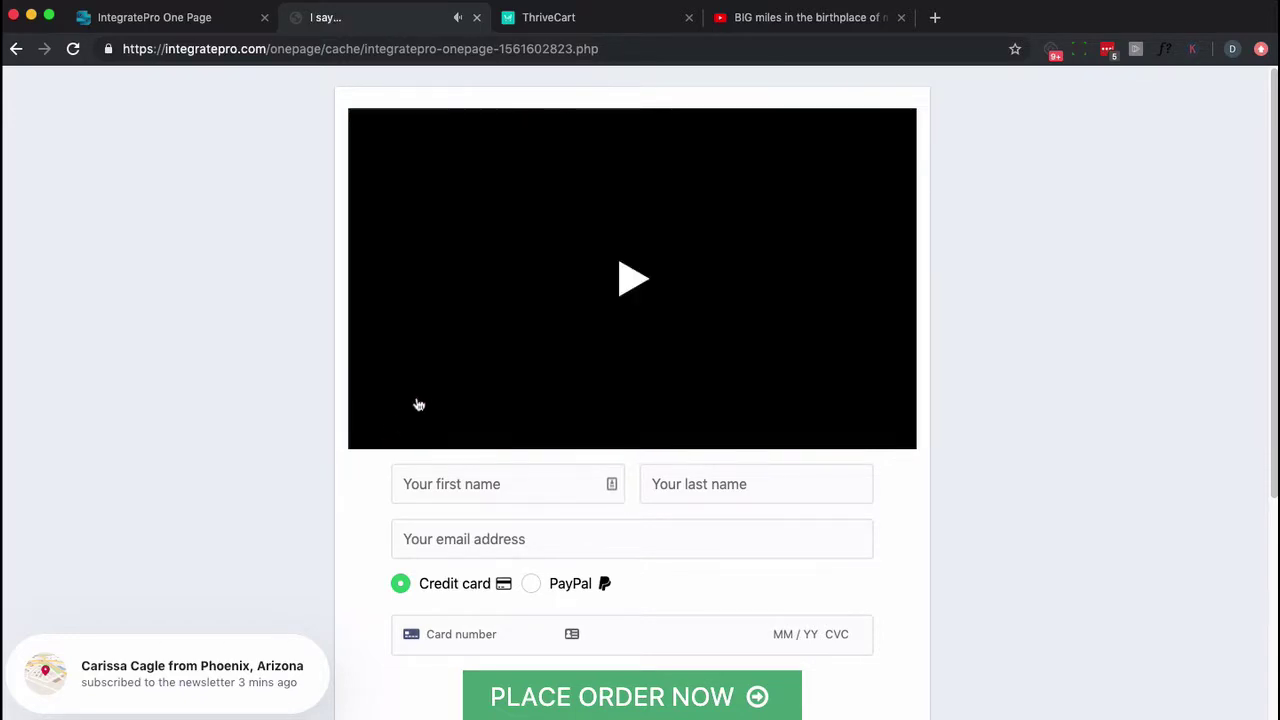
pyautogui.scroll(-3, 825, 608)
pyautogui.scroll(4, 825, 610)
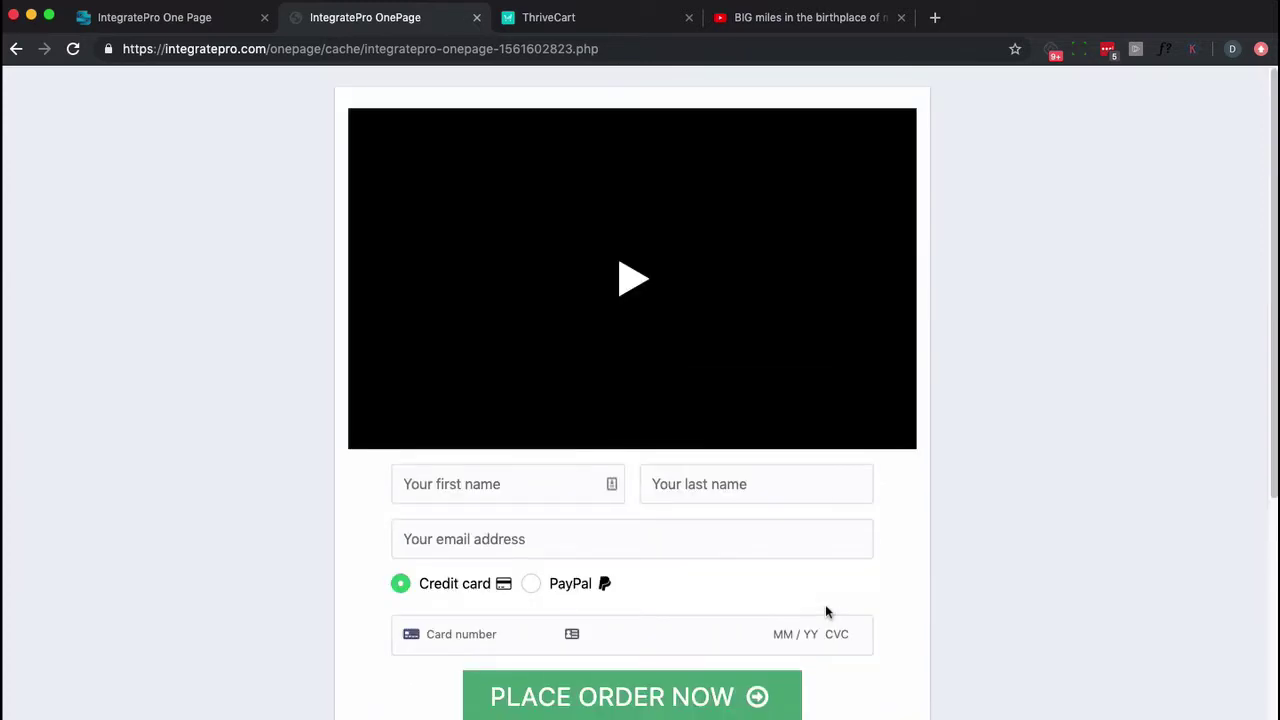